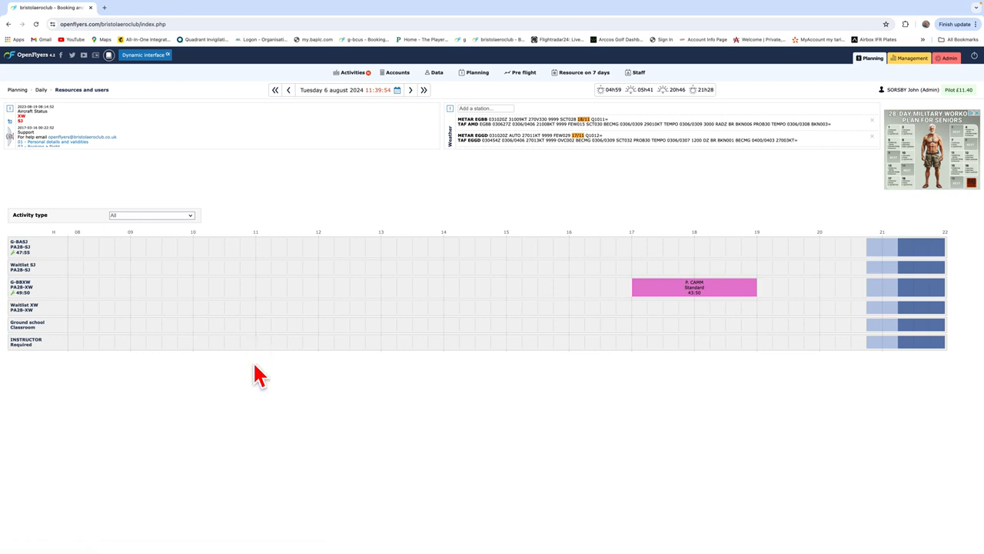
Step: Book G-BBXW for a Standard flight on 6 August 2024 from 12:00 to 14:00 with an estimated flight time of 00:50
click(399, 93)
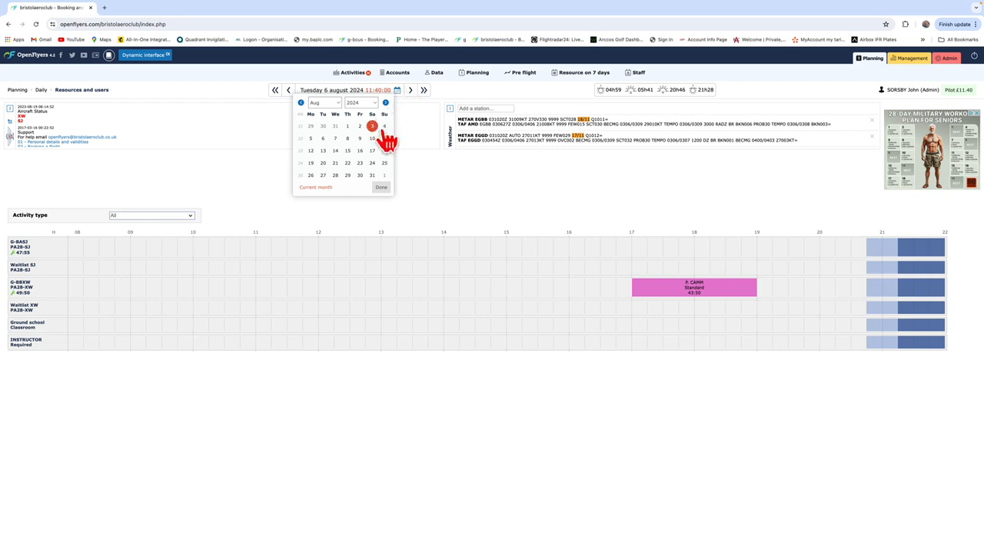
click(323, 137)
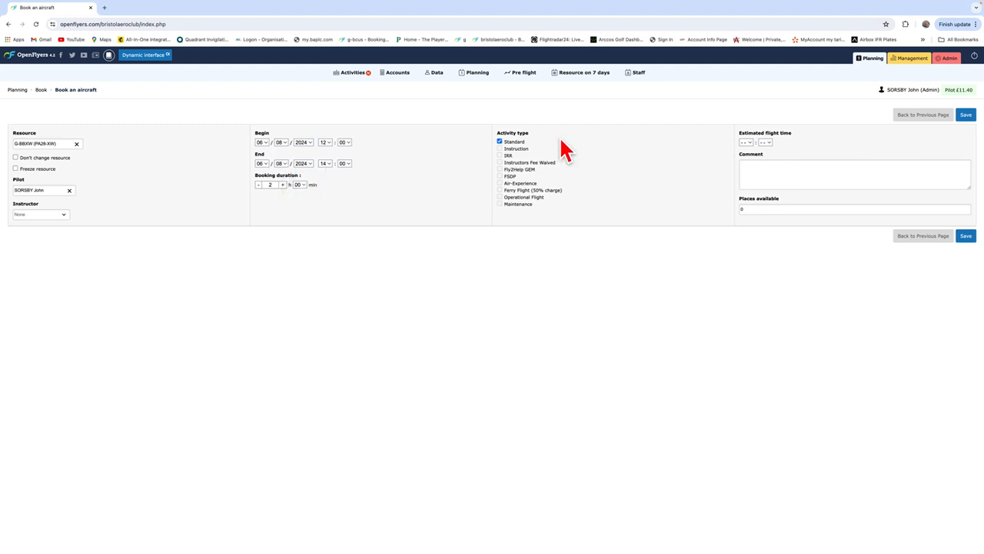
click(750, 145)
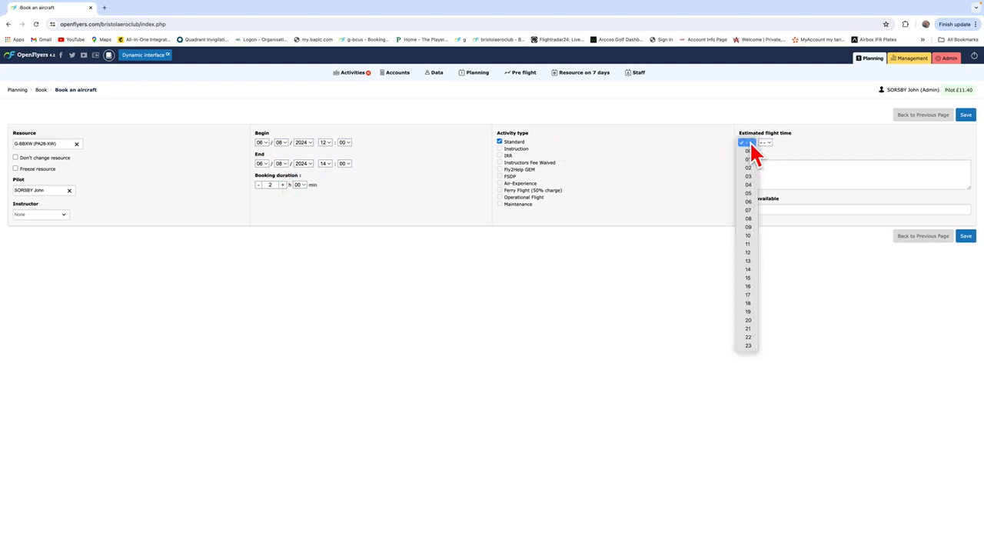
click(753, 156)
click(768, 143)
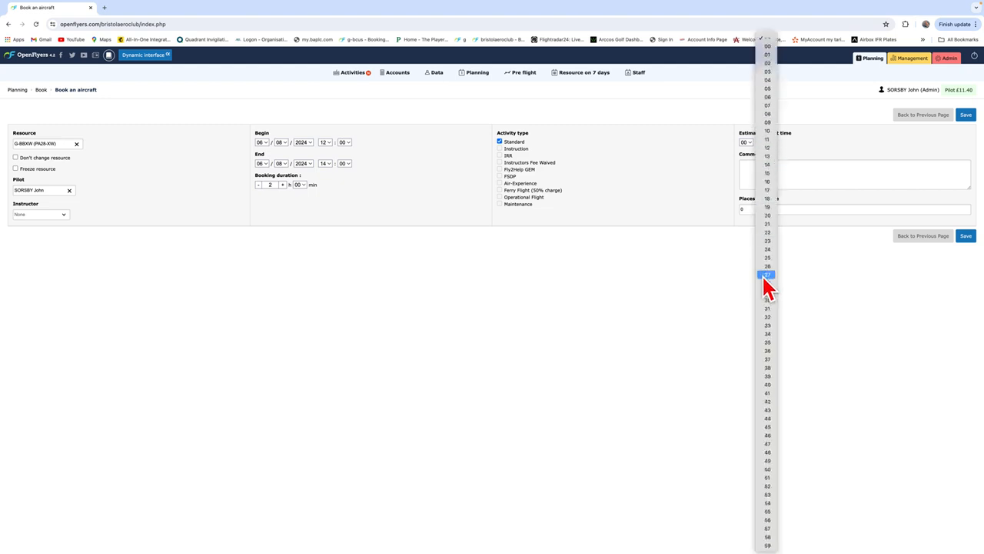
click(766, 470)
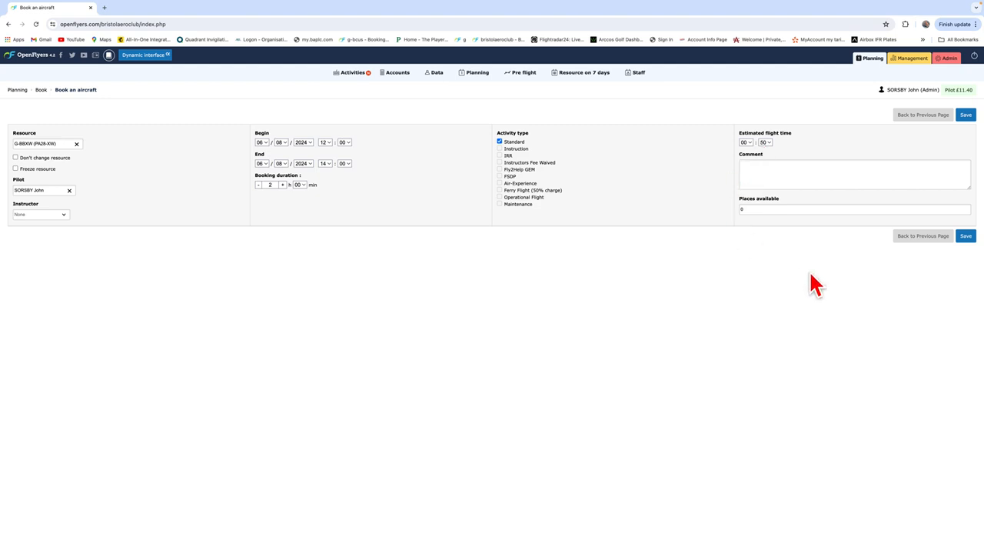
click(965, 236)
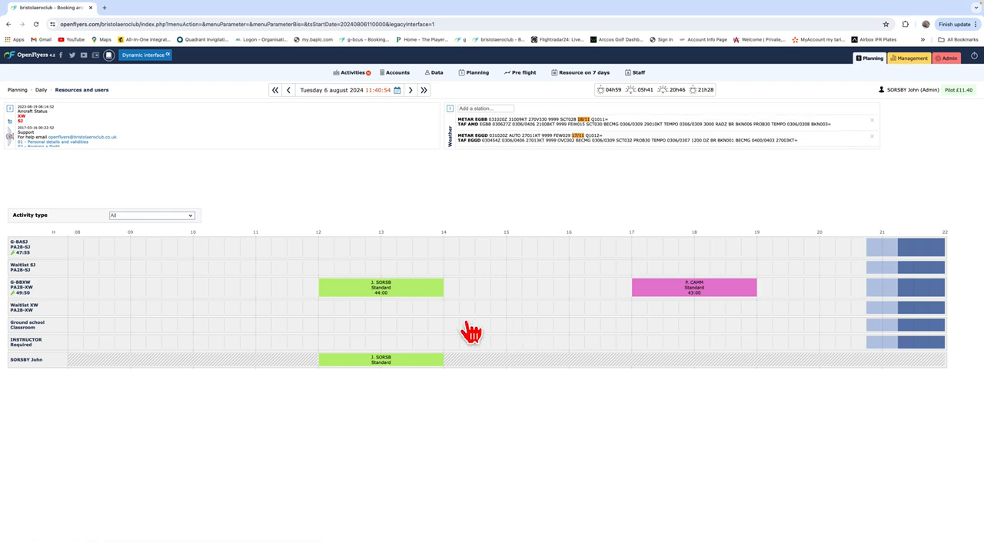
Step: Delete the 12:00 to 14:00 G-BBXW booking on 6 August 2024
click(350, 288)
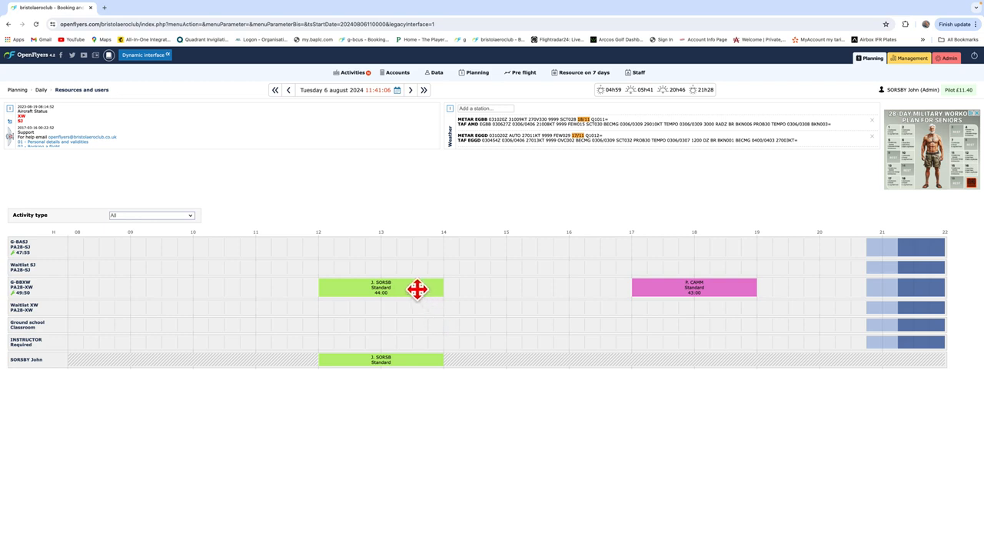
click(414, 289)
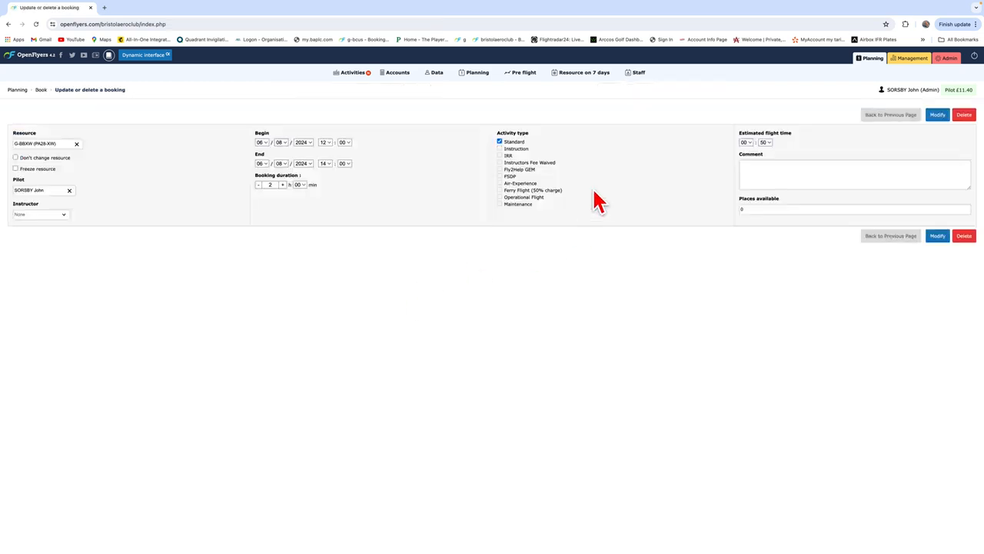
click(965, 237)
click(556, 72)
mouse_move(565, 86)
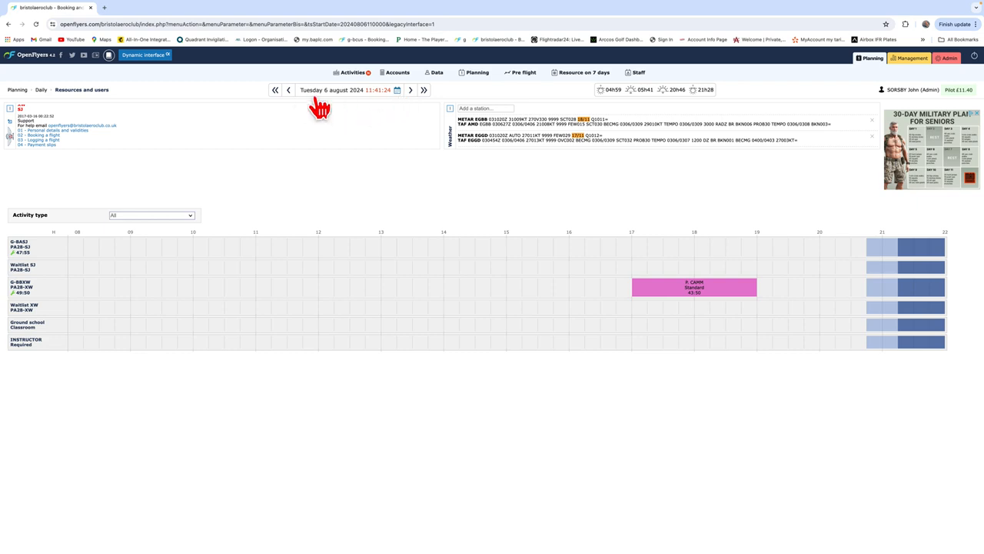
Step: Show the daily planning for Saturday 3 August 2024
click(290, 92)
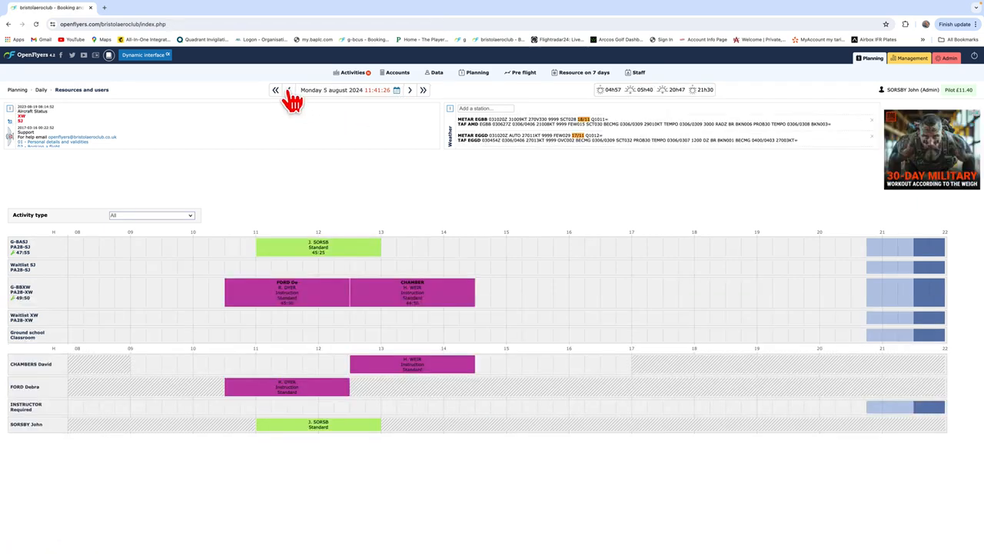
click(397, 92)
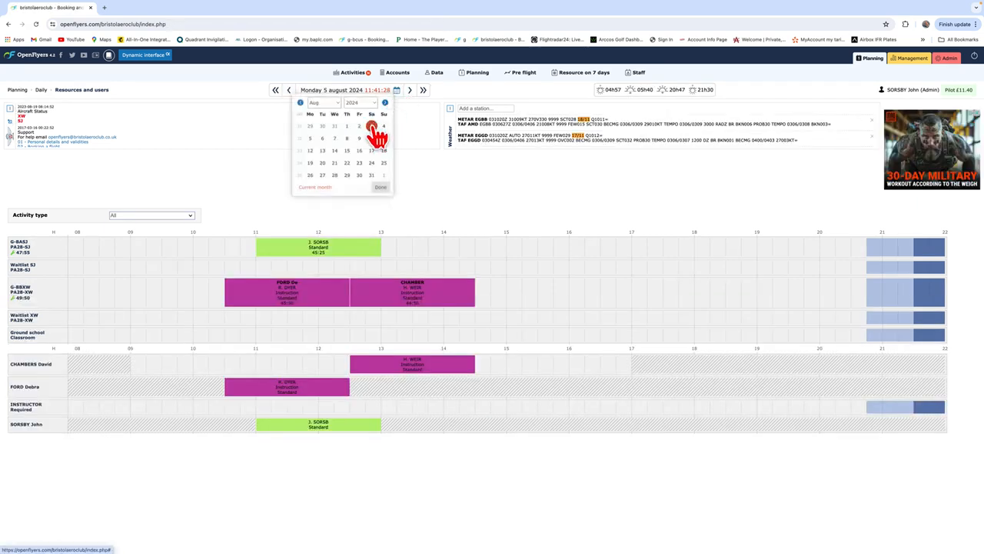
click(375, 133)
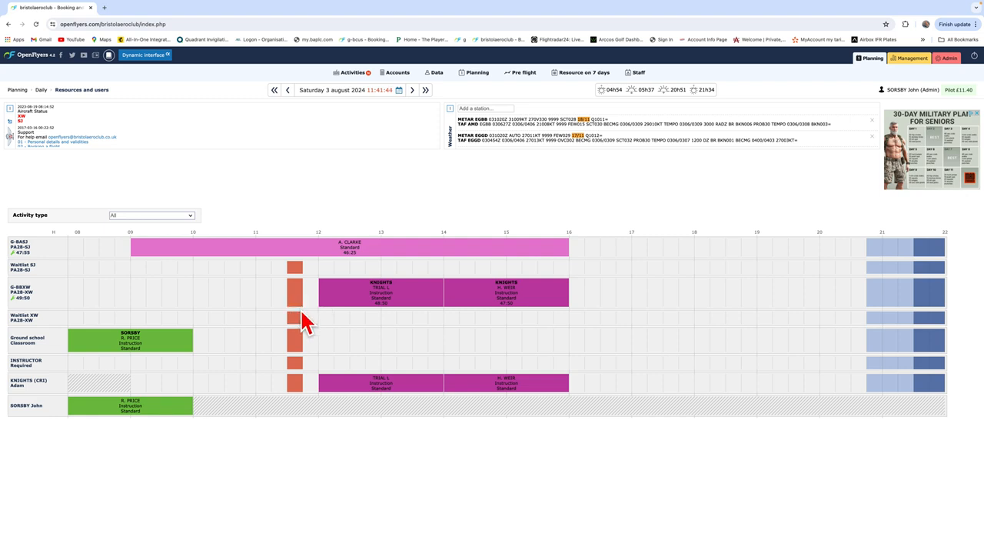
click(297, 259)
click(333, 248)
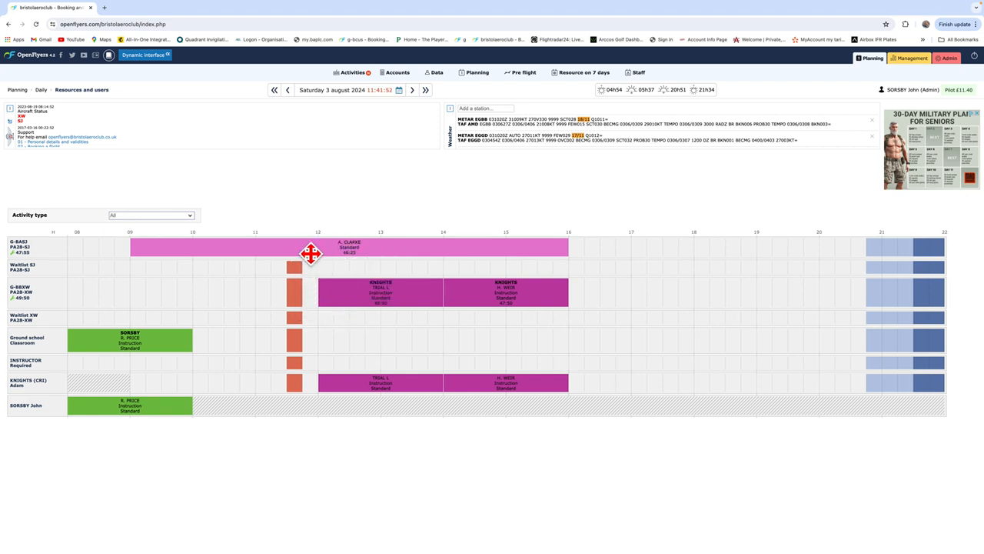
click(312, 252)
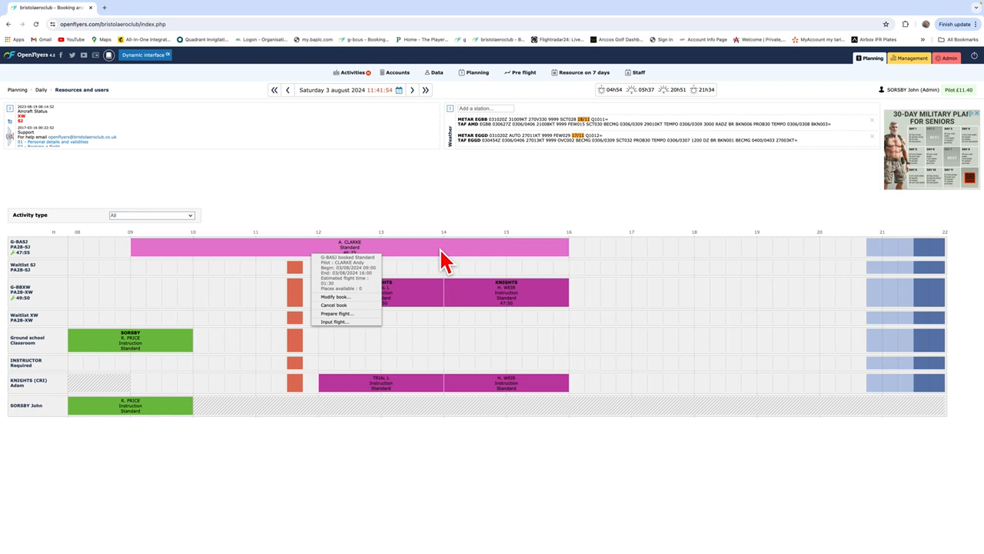
click(304, 252)
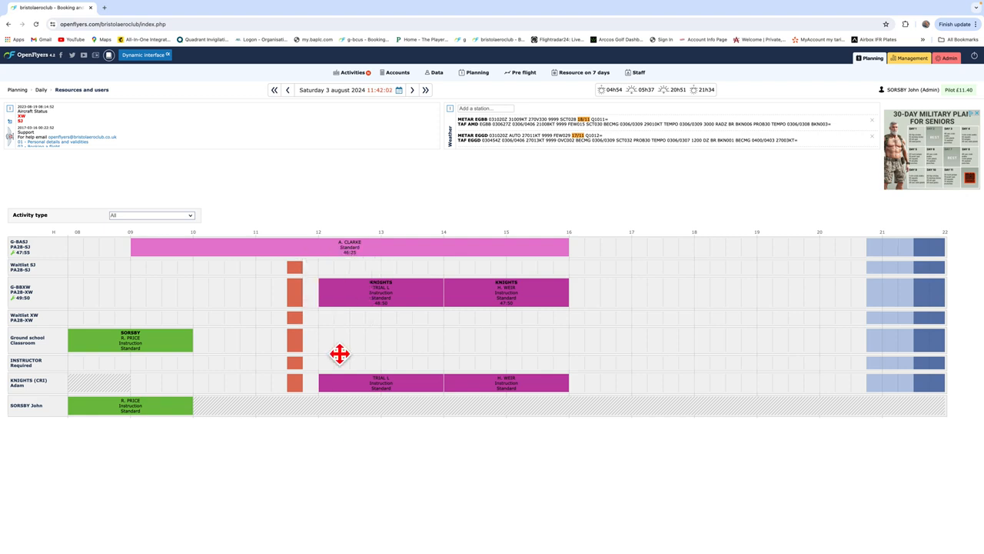
click(399, 91)
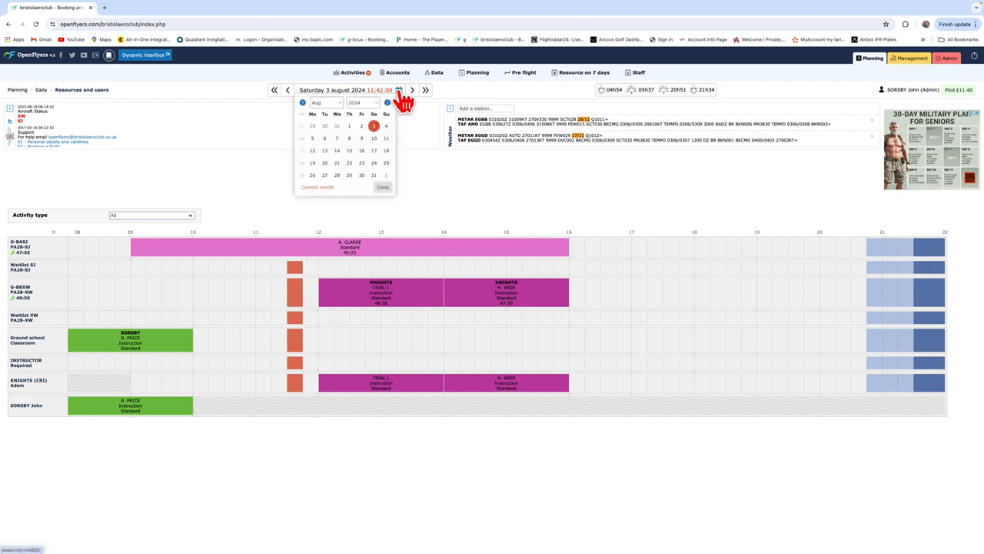
click(421, 198)
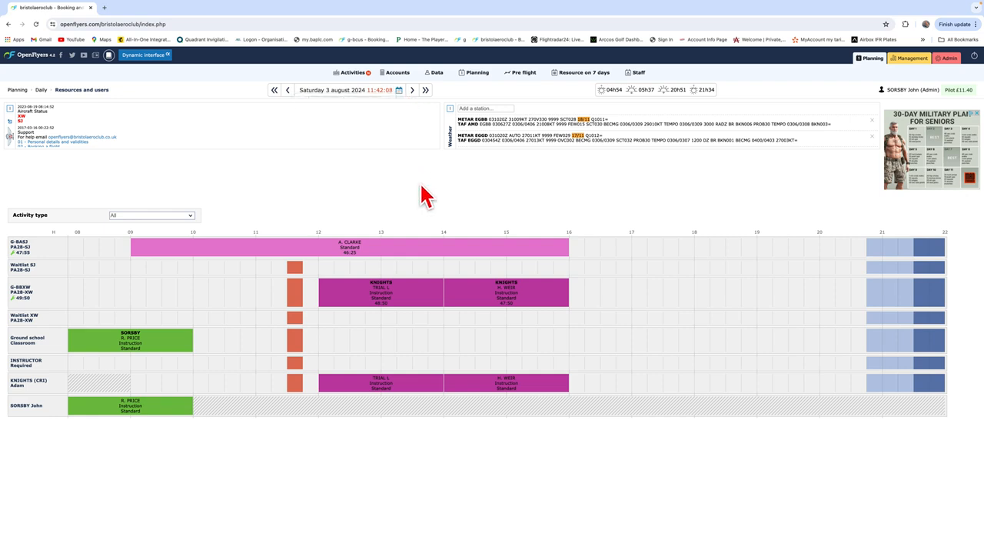
Step: Start a new flight activity entry for aircraft G-BASJ with the pilot's status set to Pilot in Command
mouse_move(360, 72)
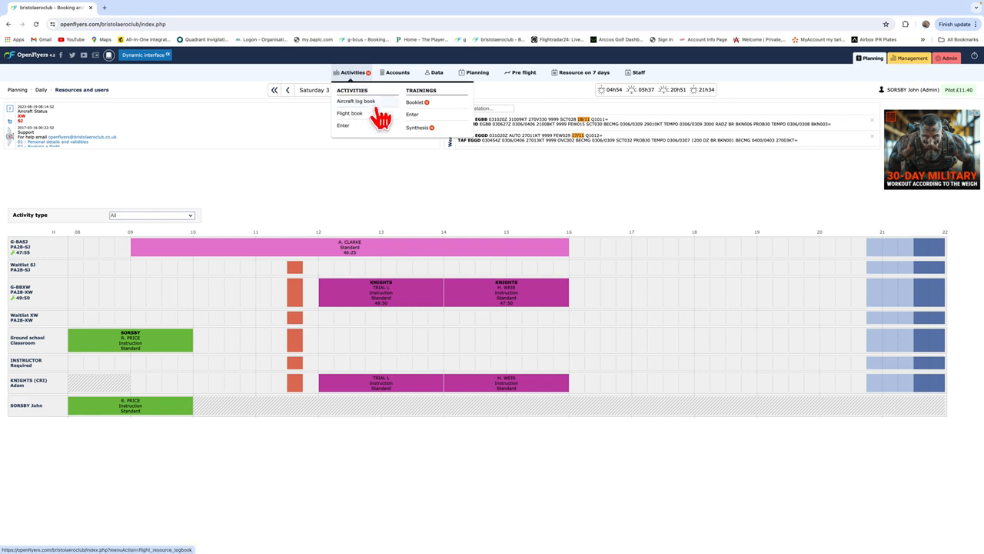
click(347, 127)
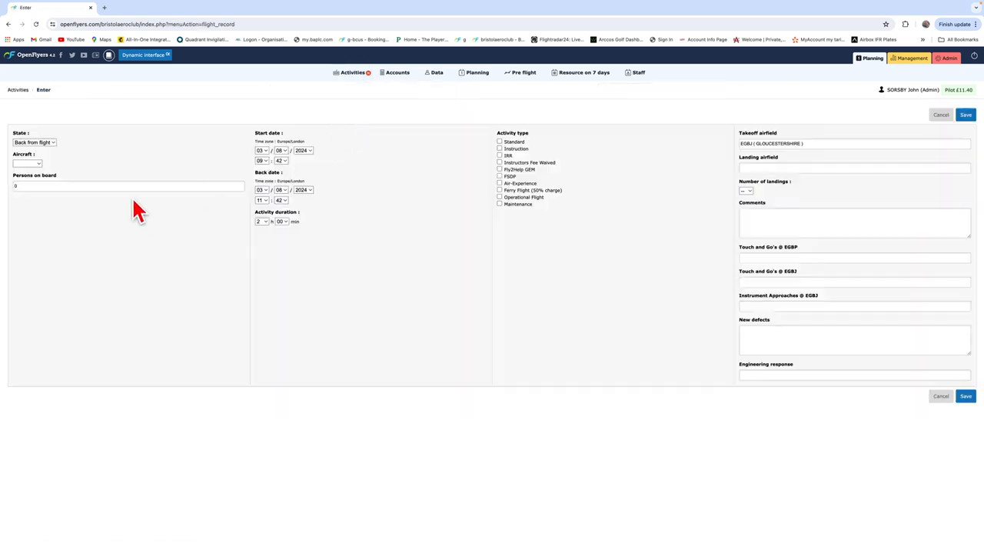
click(38, 163)
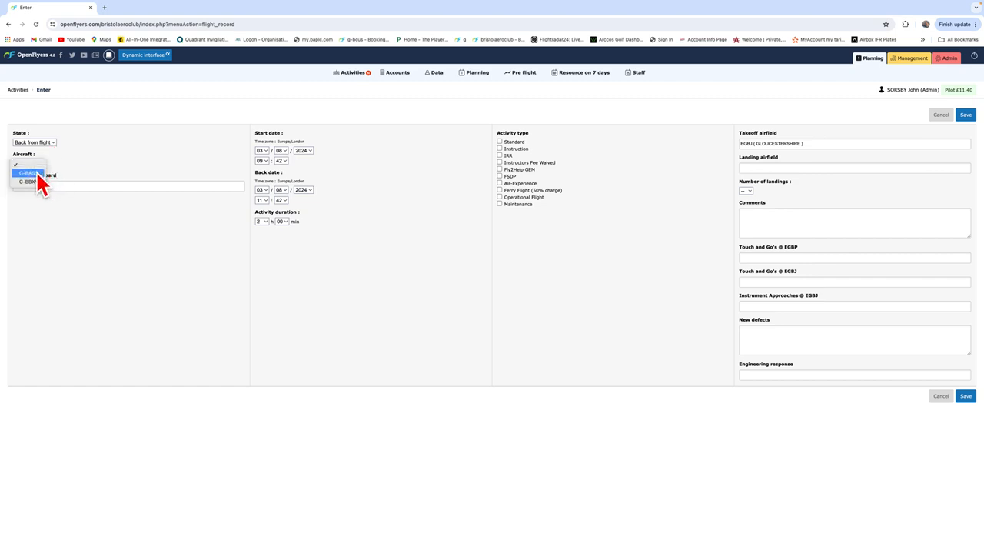
click(36, 174)
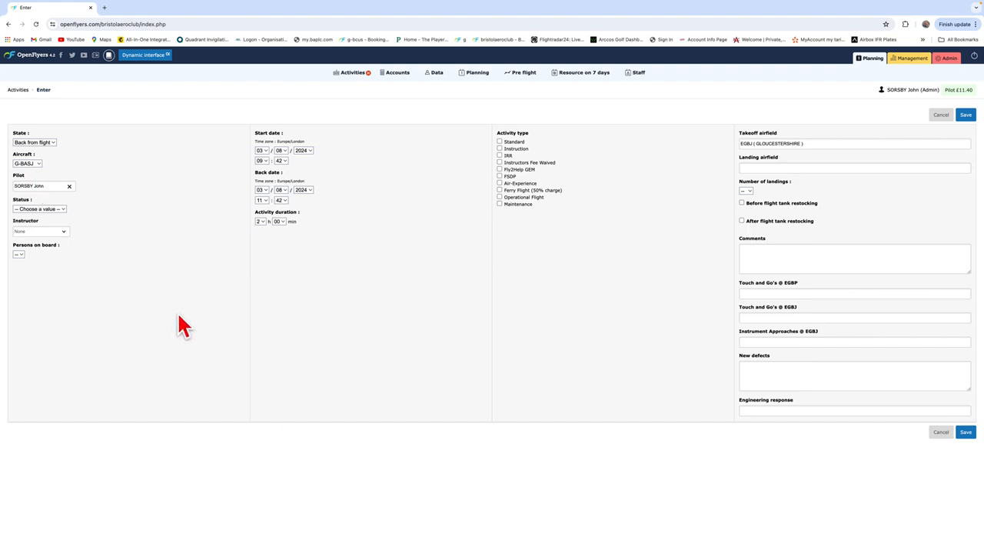
click(64, 209)
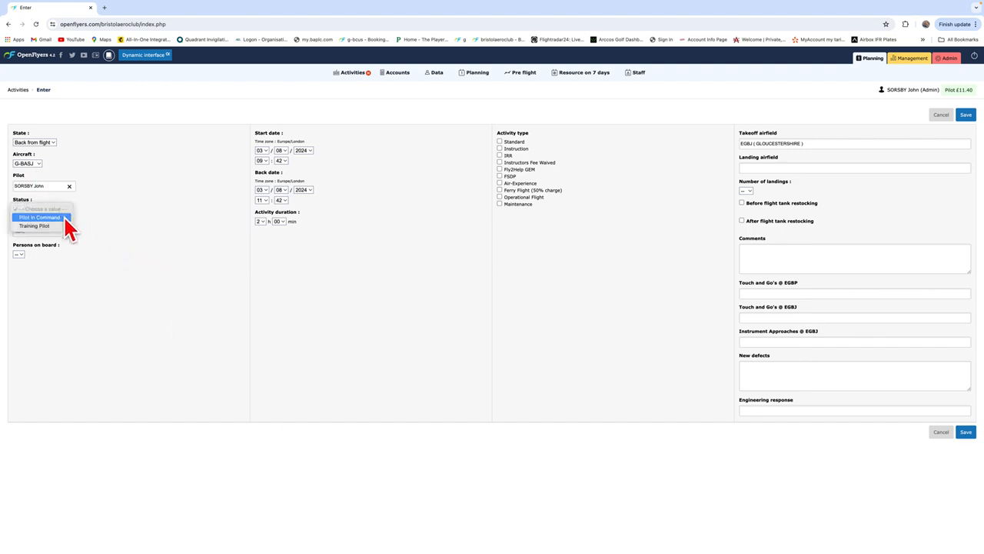
click(65, 218)
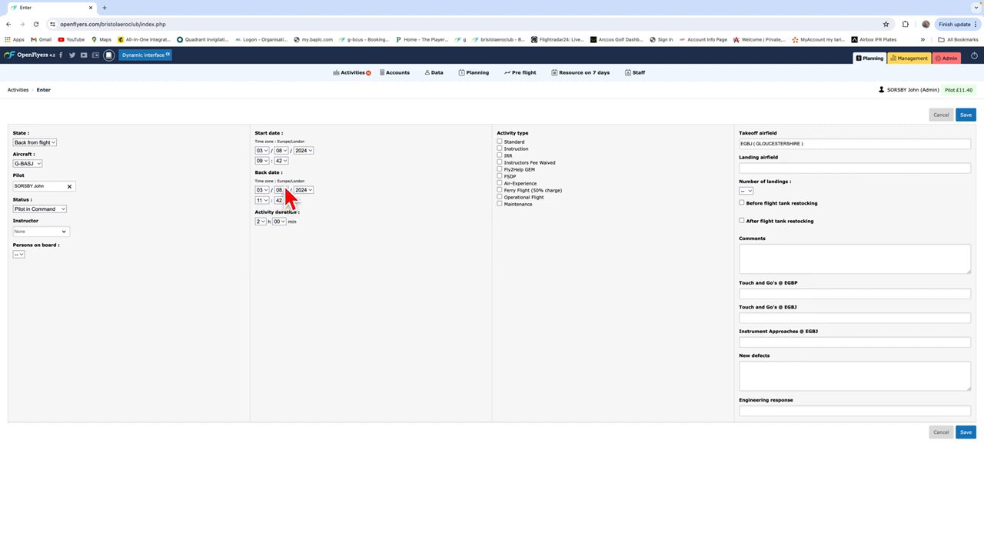
Step: Set the flight's start time to 08:40 and its back time to 09:30
click(267, 162)
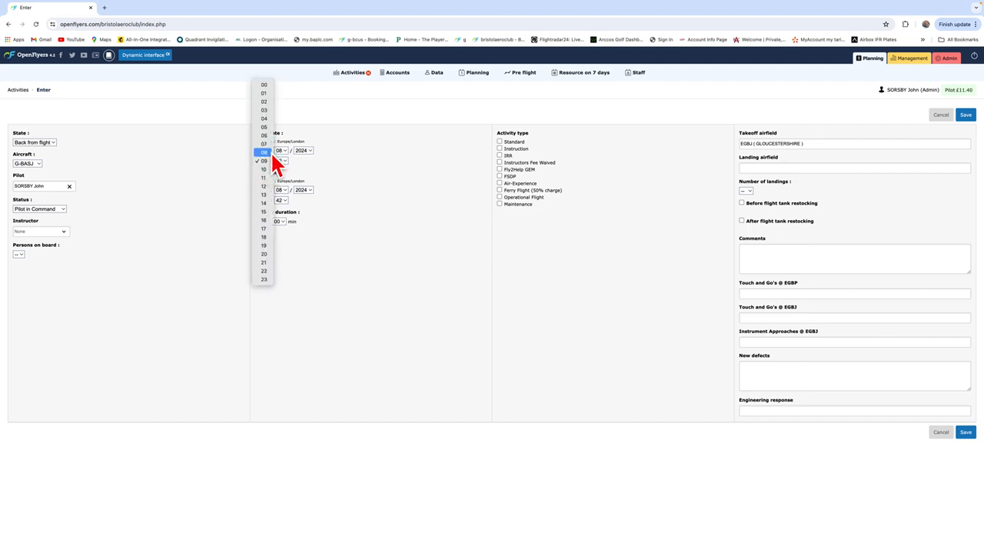
click(267, 153)
click(285, 161)
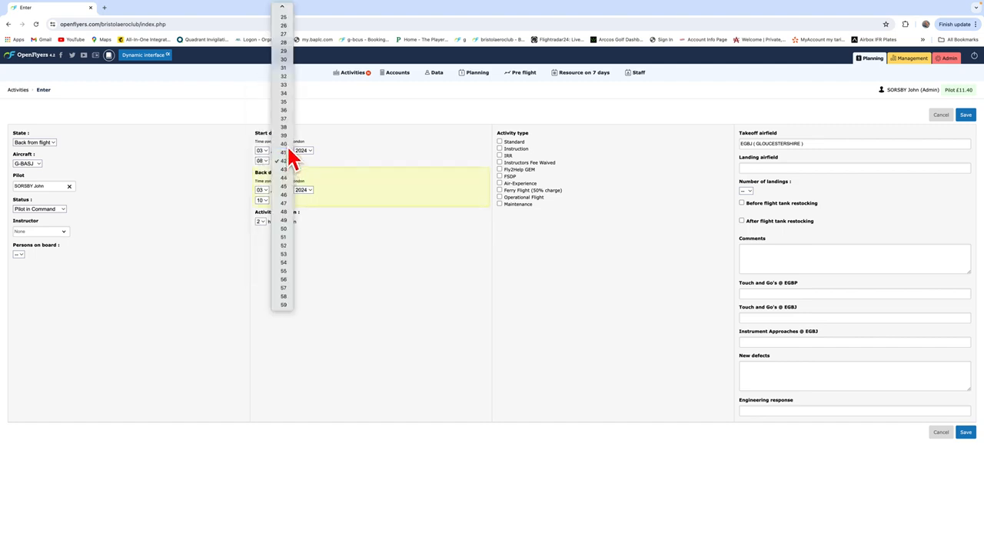
click(286, 145)
click(267, 202)
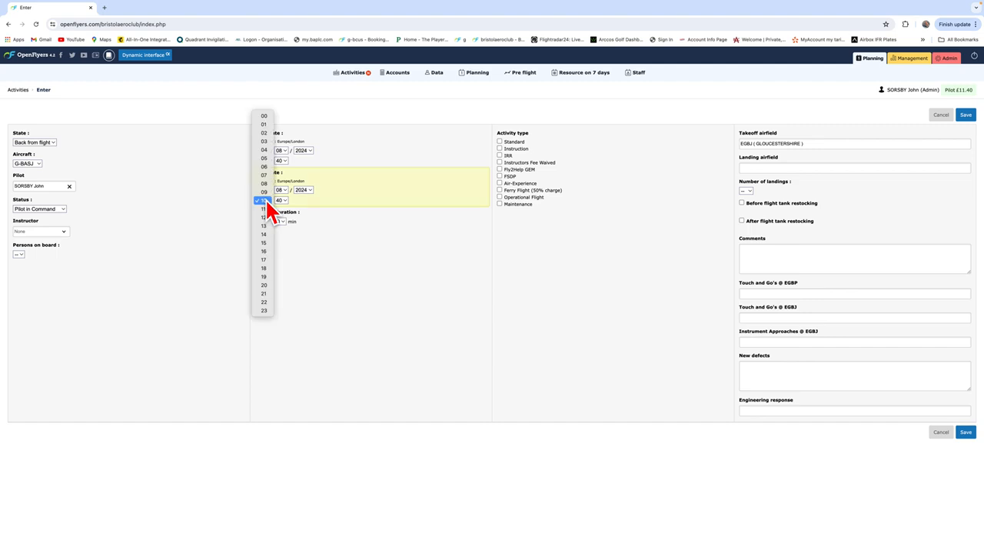
click(265, 194)
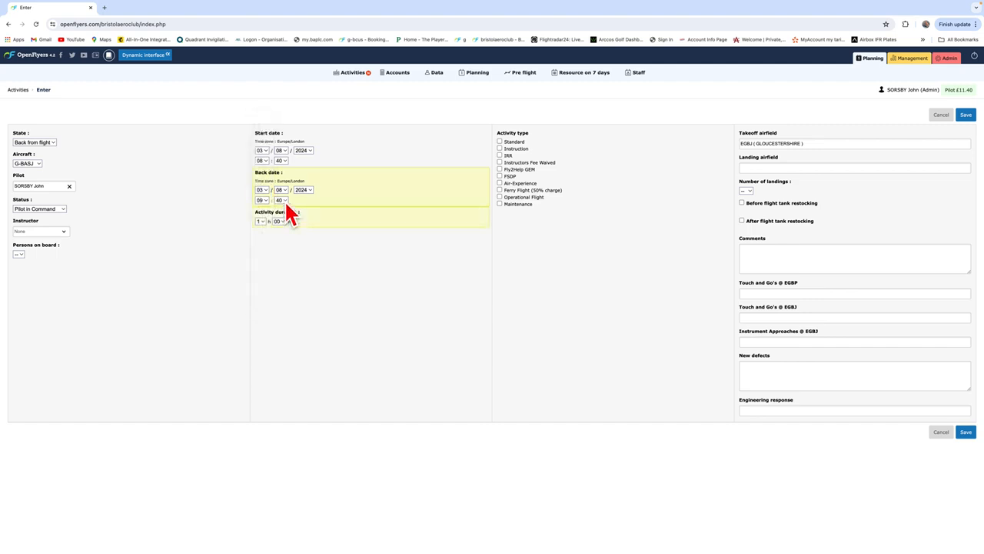
click(283, 200)
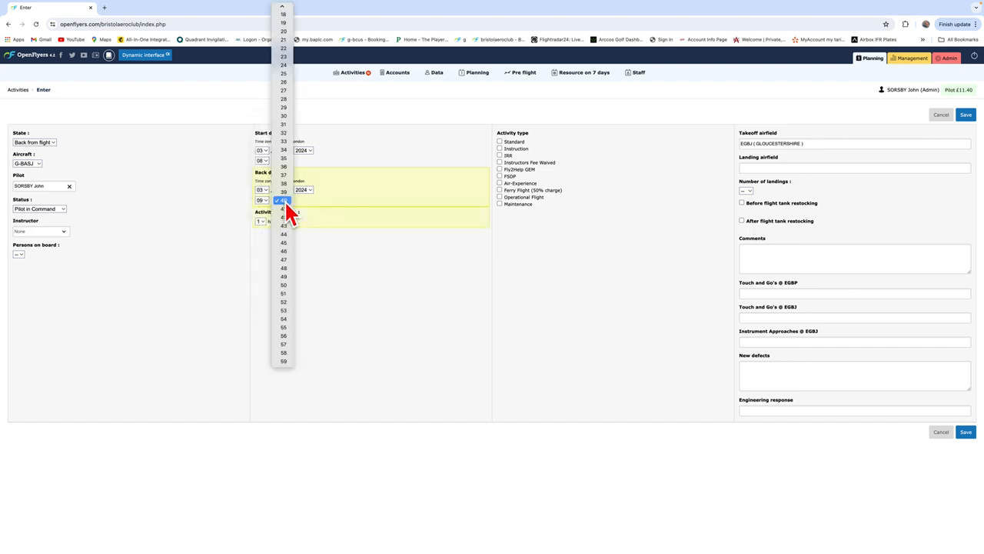
click(283, 115)
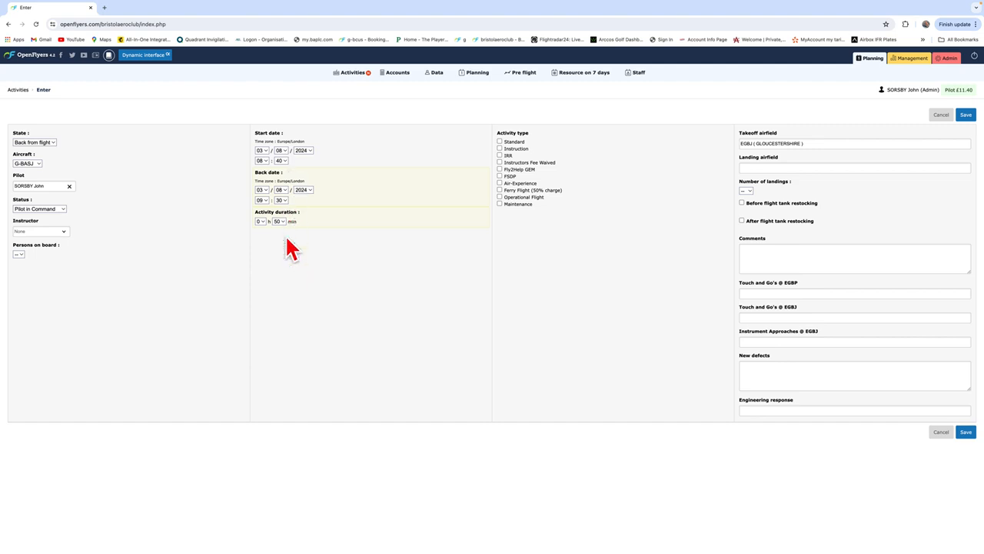
Step: Mark the flight as Standard, landing at EGBJ (Gloucestershire) with 1 landing
click(500, 141)
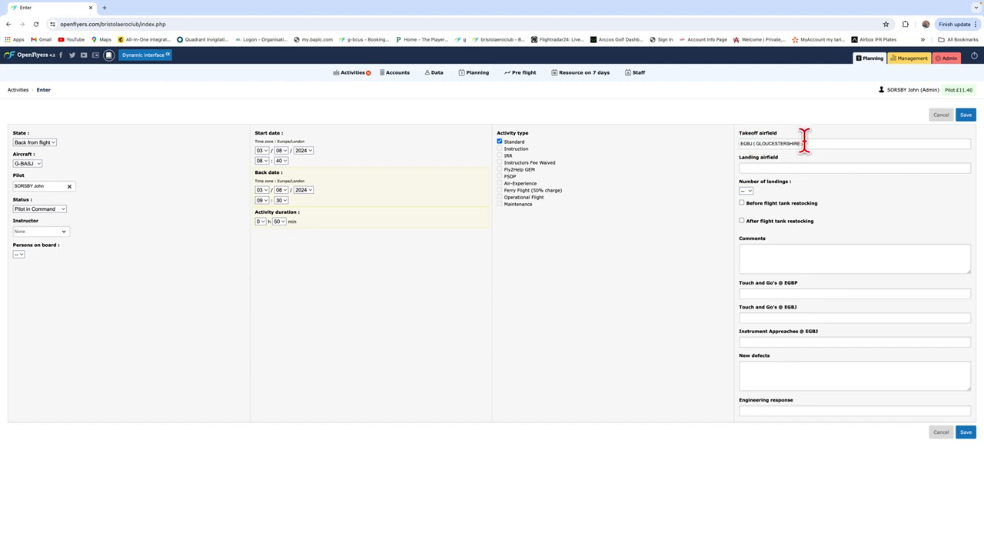
click(778, 166)
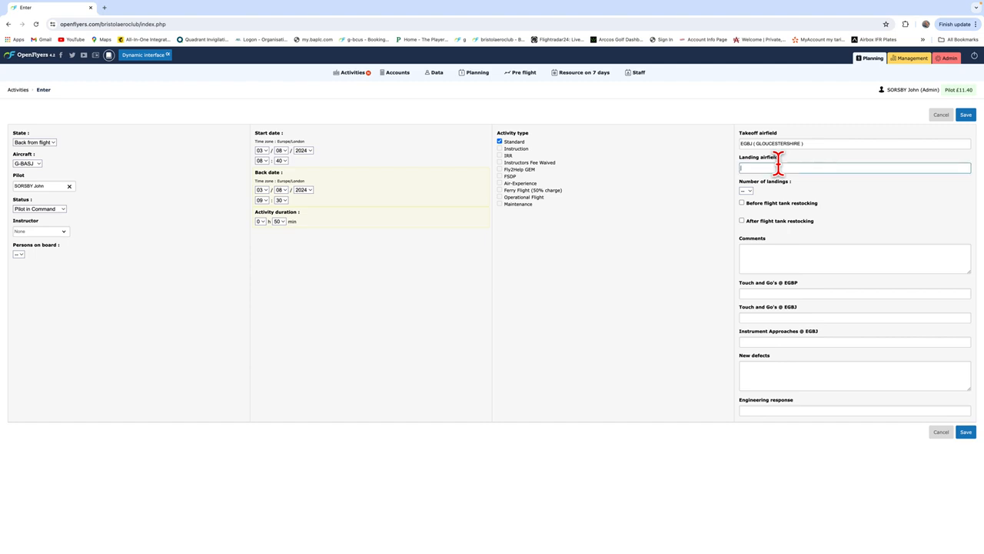
text(eg)
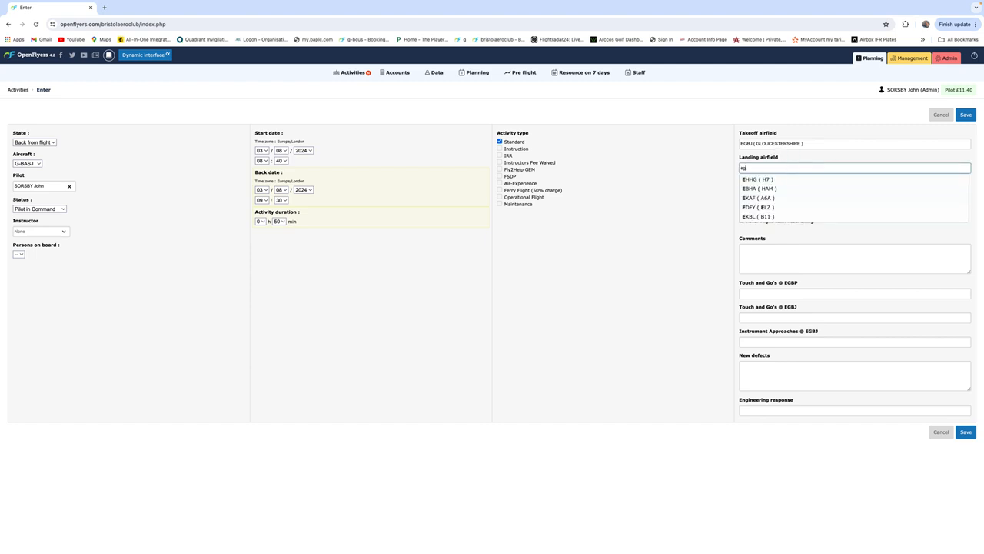
text(bj)
click(786, 177)
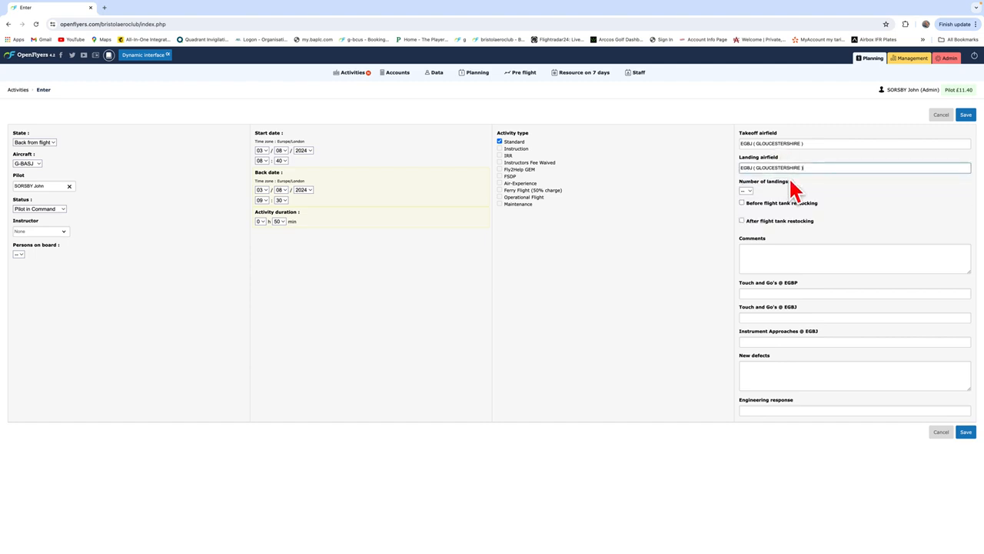
click(748, 191)
click(751, 199)
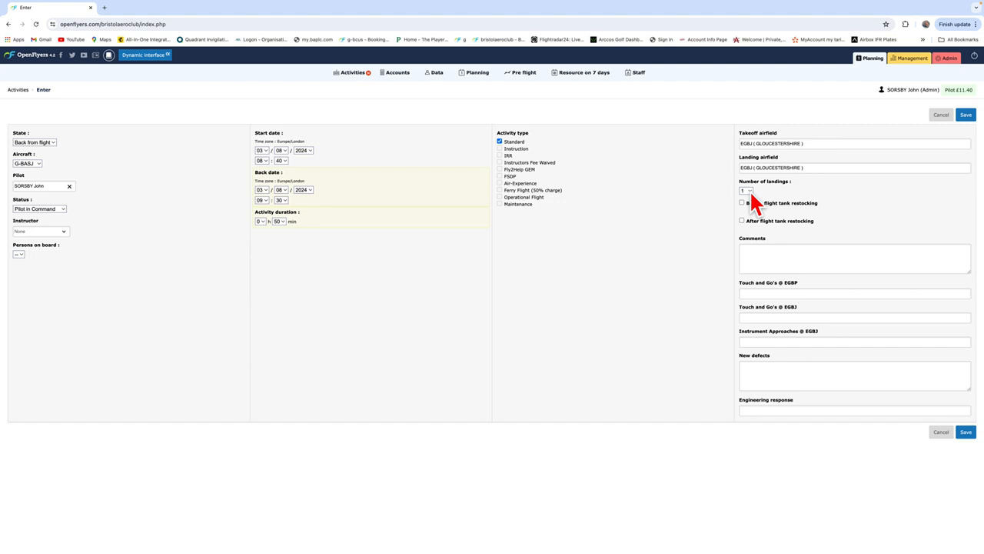
Step: Enable tank restocking before the flight in the activity entry
click(788, 317)
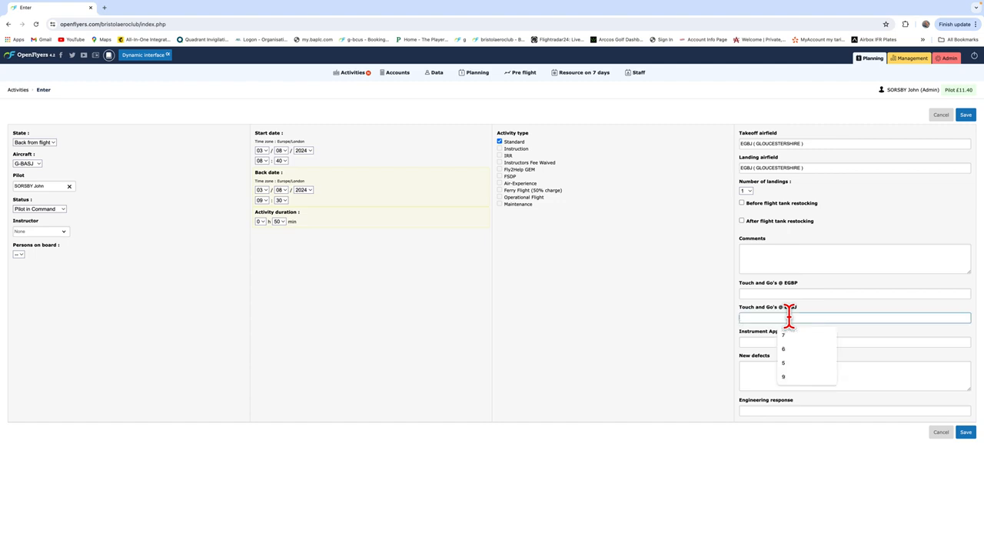
click(767, 292)
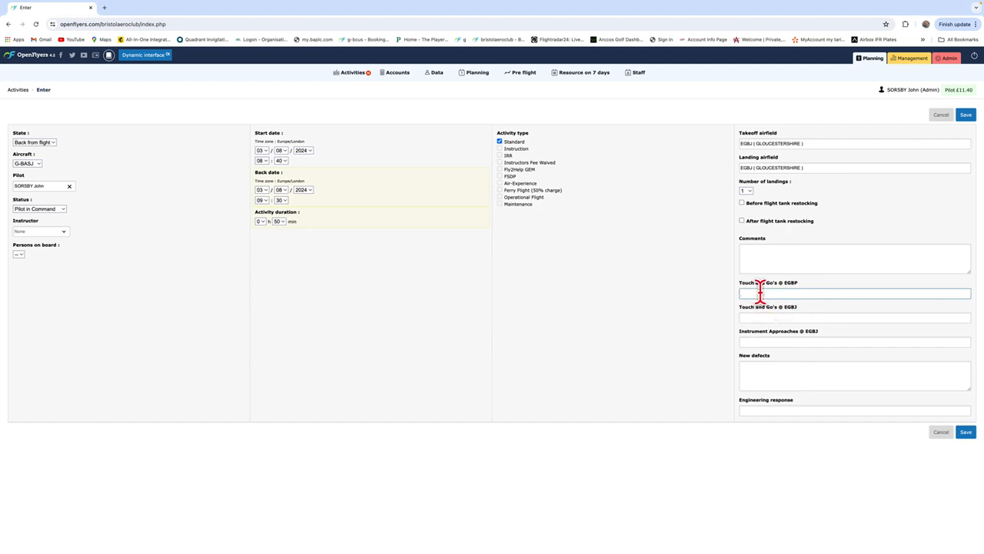
click(742, 202)
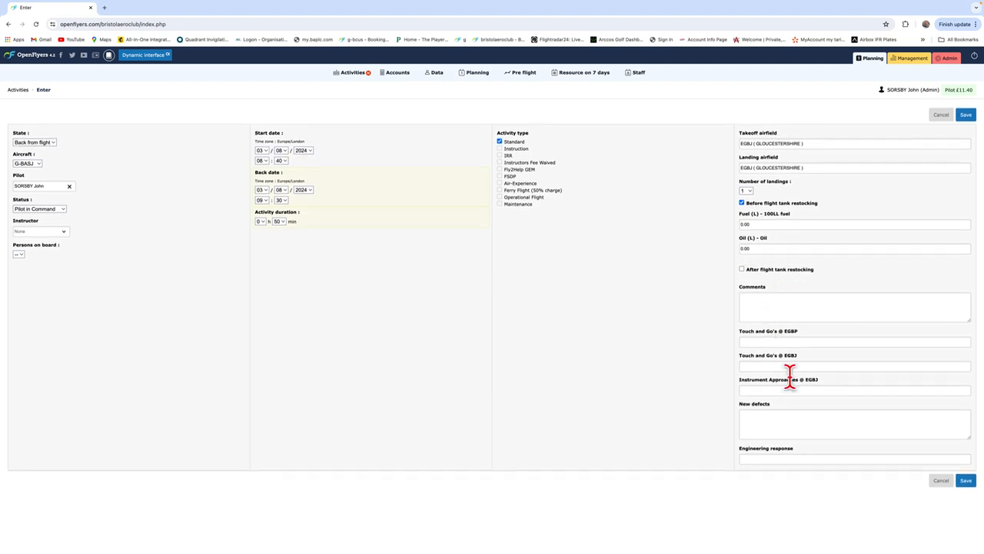
click(768, 419)
text(nil)
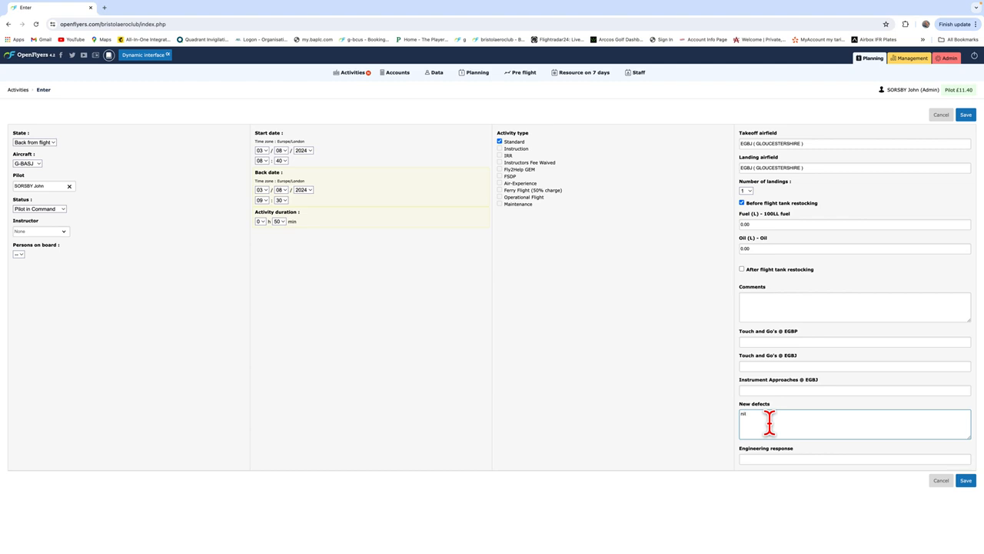
key(BackSpace)
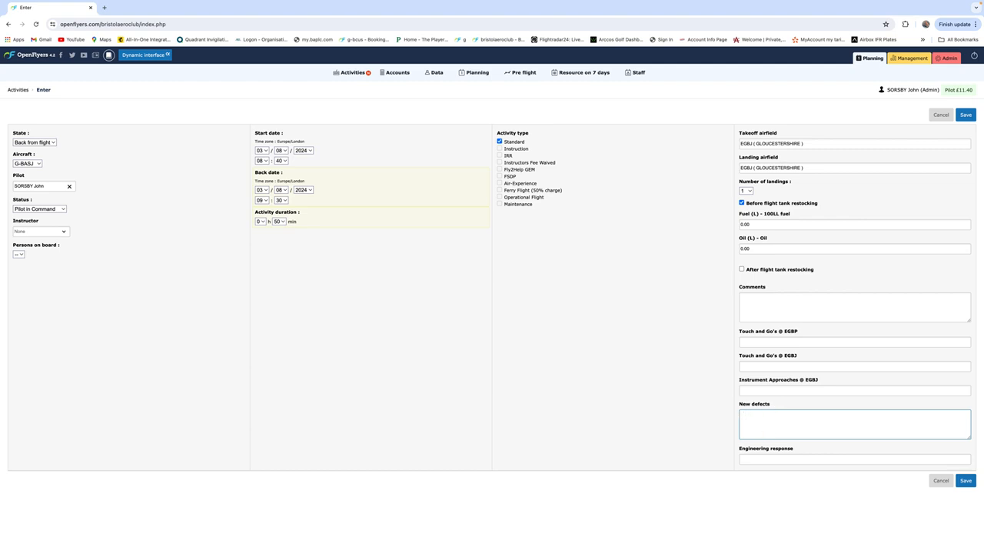